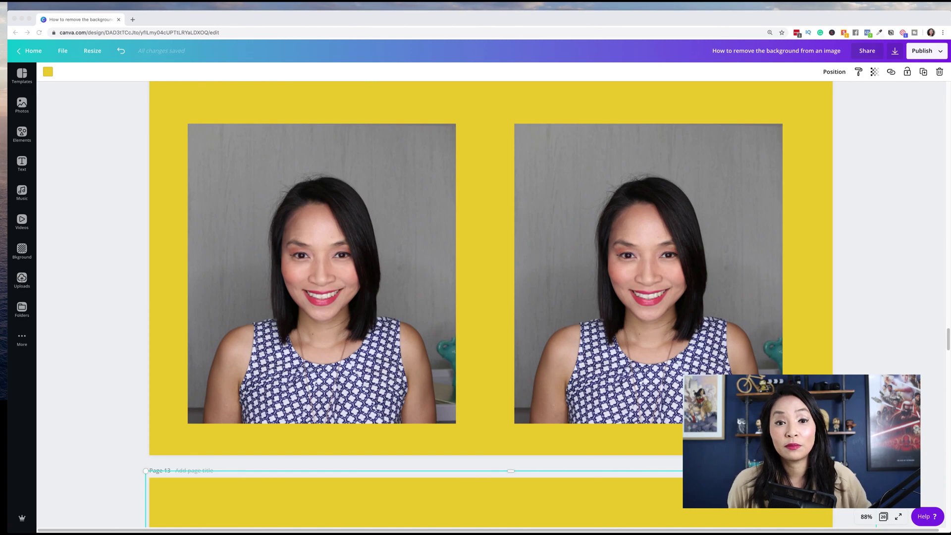
scroll(490, 297, left, 1)
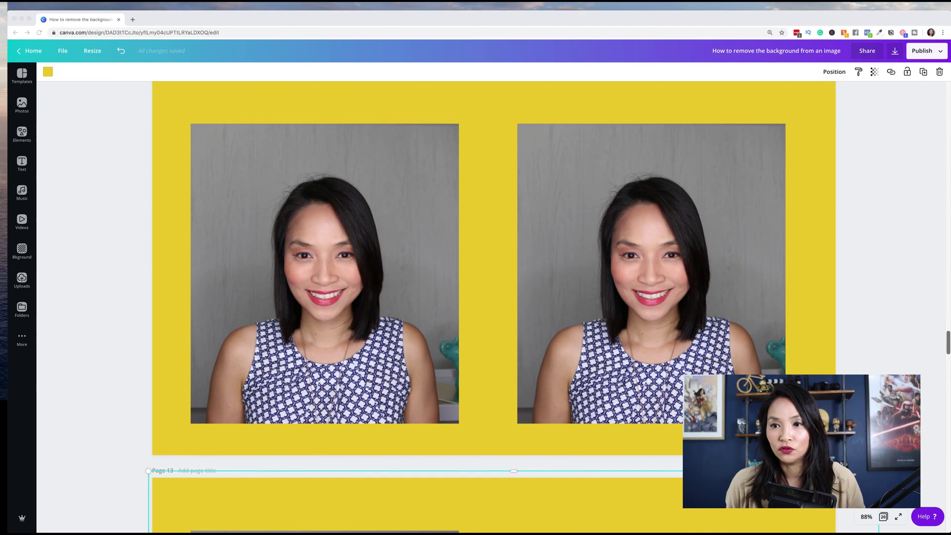
scroll(491, 297, right, 1)
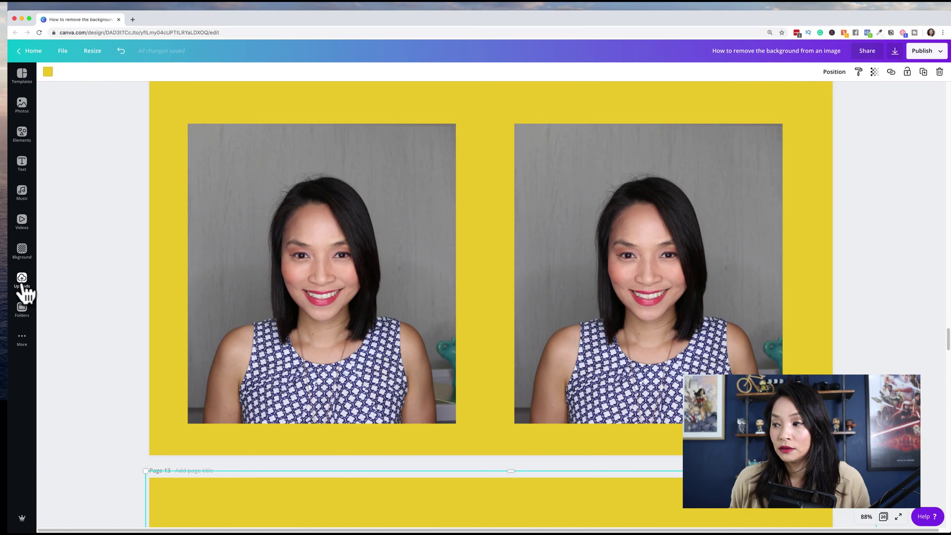
click(101, 289)
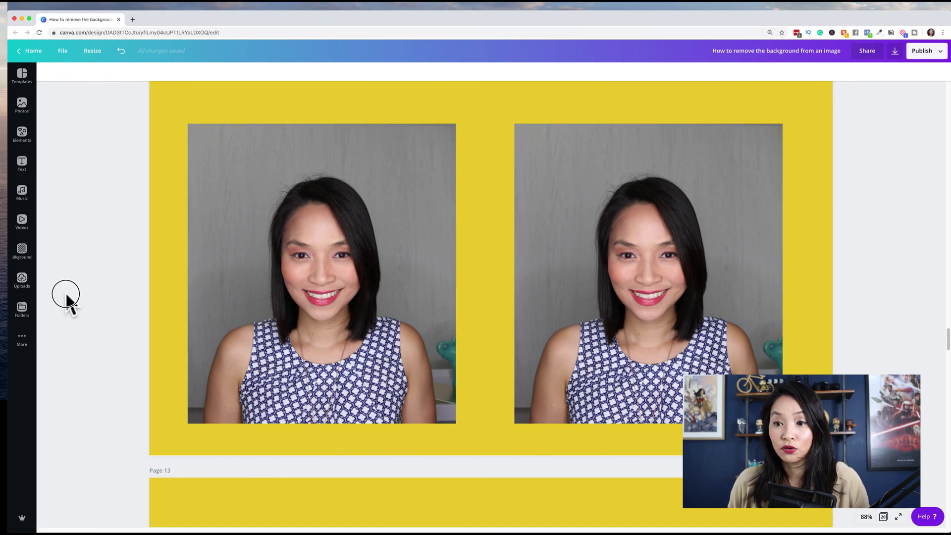
click(21, 280)
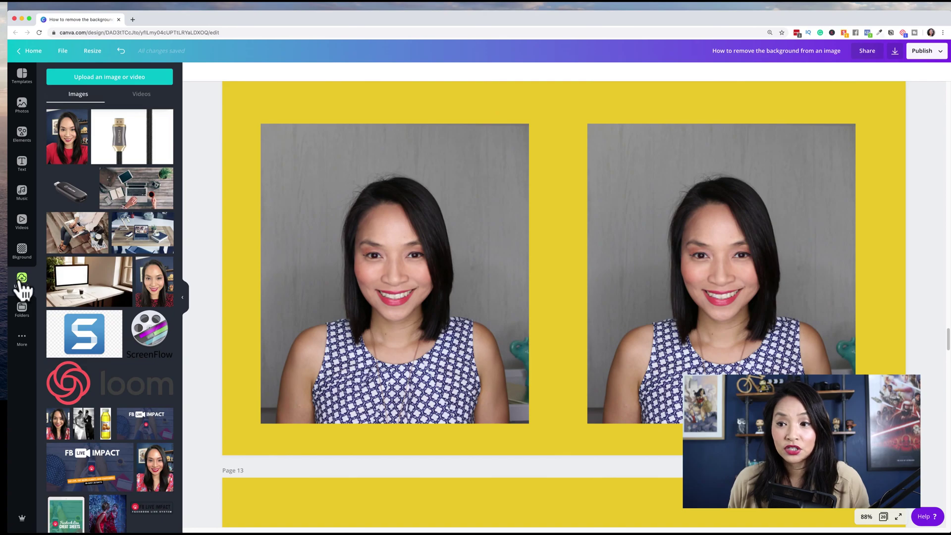
click(21, 112)
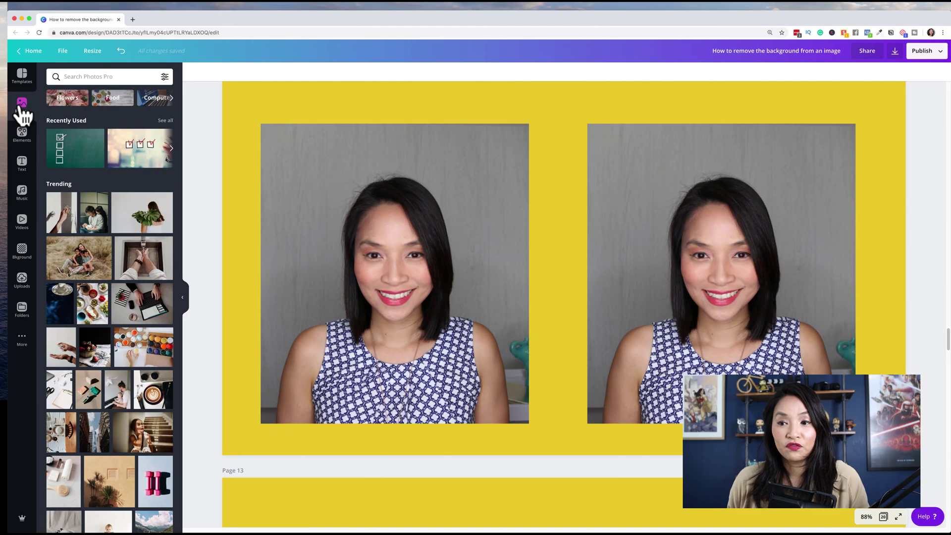
click(183, 296)
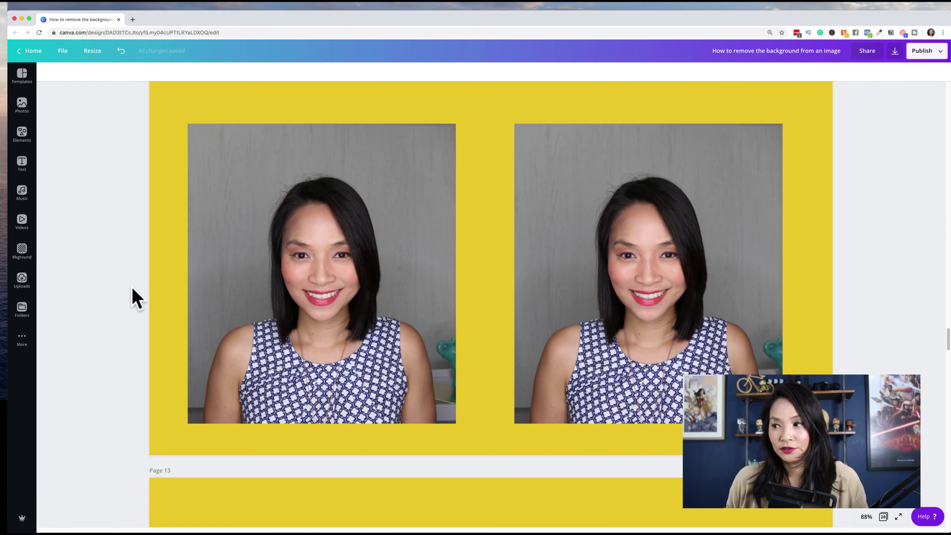
click(275, 284)
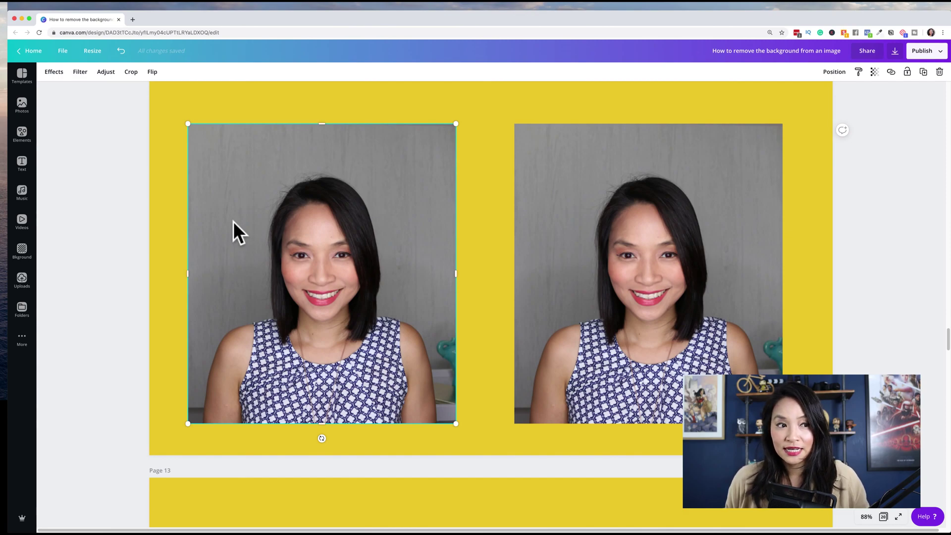
Step: Apply Background Remover to the left portrait to drop its grey backdrop
click(56, 74)
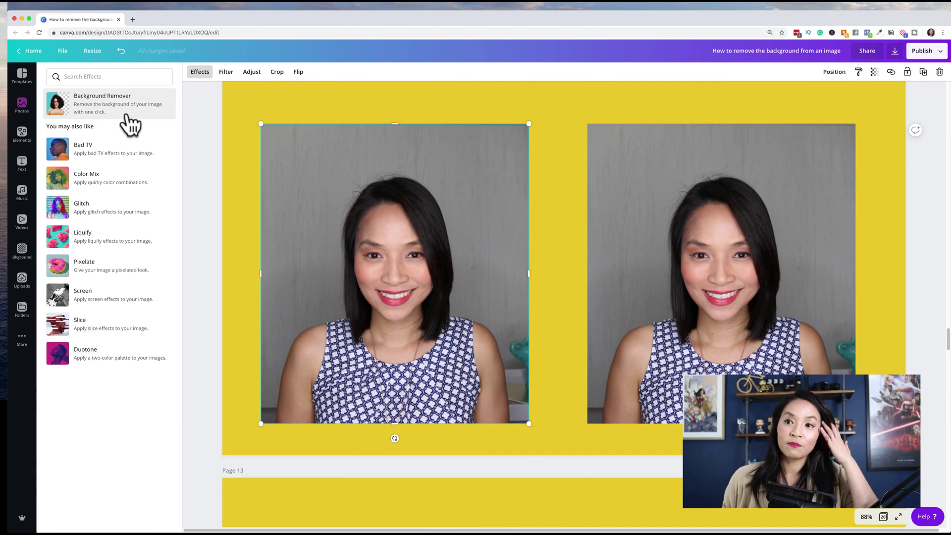
click(127, 116)
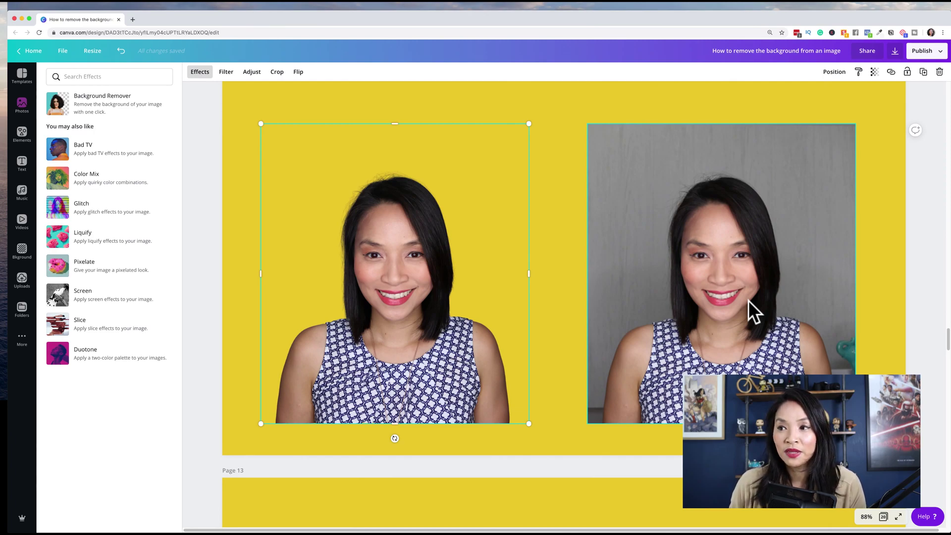
Step: Crop the cut-out portrait's top, left and right edges, resize it and shift it up-right
drag(394, 124, 402, 159)
drag(261, 292, 271, 298)
drag(528, 301, 517, 297)
drag(271, 160, 241, 127)
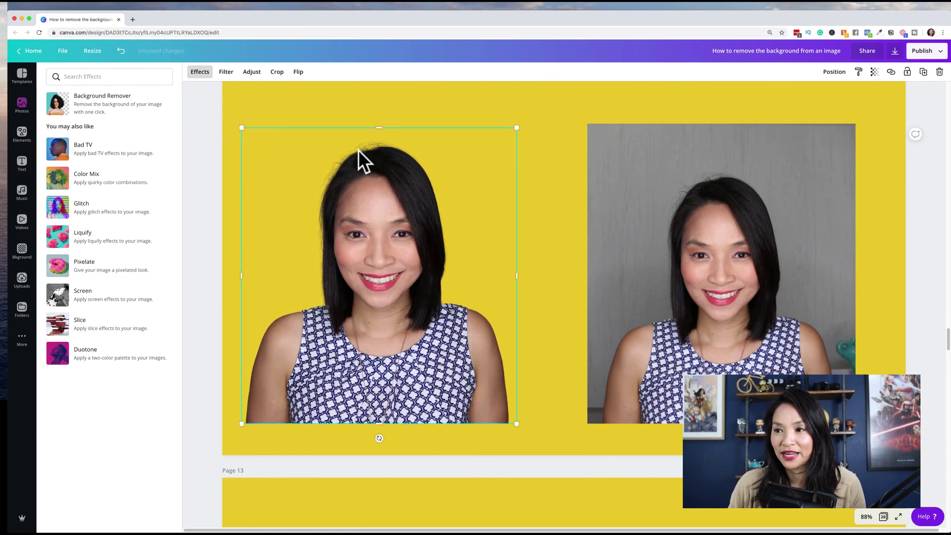
drag(241, 128, 278, 155)
drag(409, 350, 418, 356)
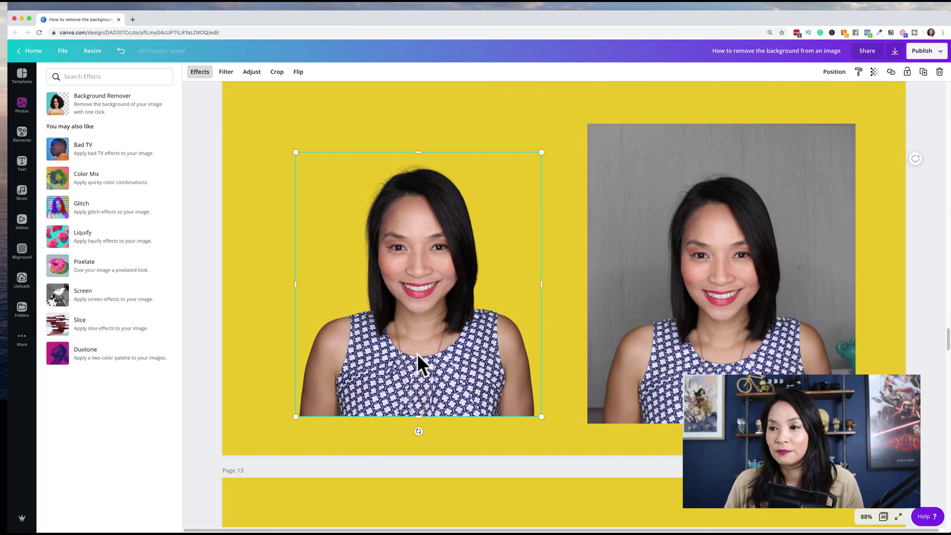
Step: Deselect the portrait and scroll to page 14's 'HOW TO STAND OUT' design
click(286, 352)
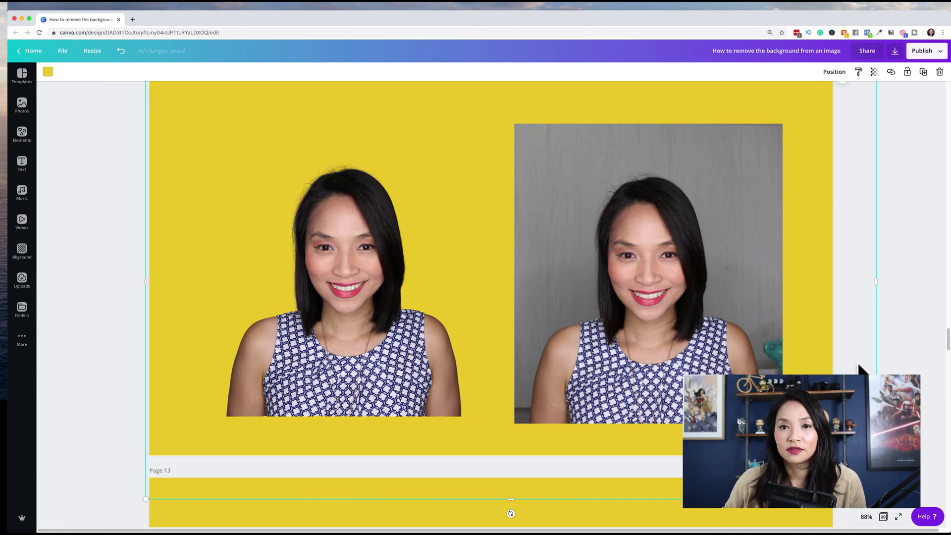
scroll(859, 369, down, 15)
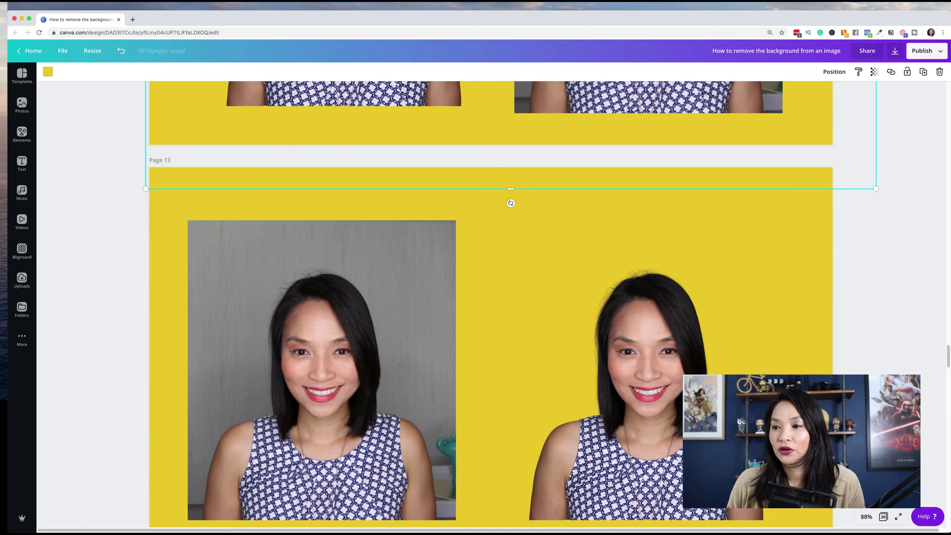
scroll(859, 369, down, 3)
scroll(859, 369, up, 1)
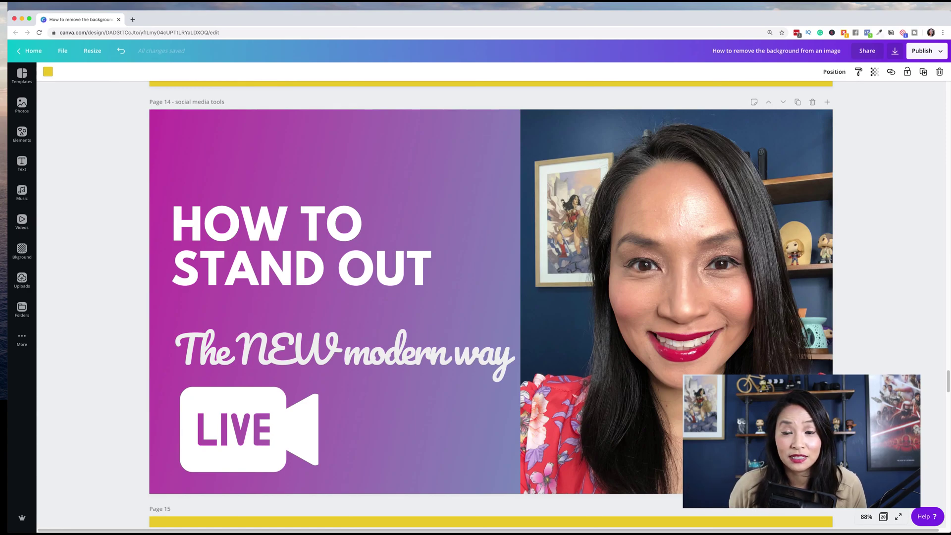
Step: Cut the page 14 presenter out of her room background and close the save-error warning
click(703, 258)
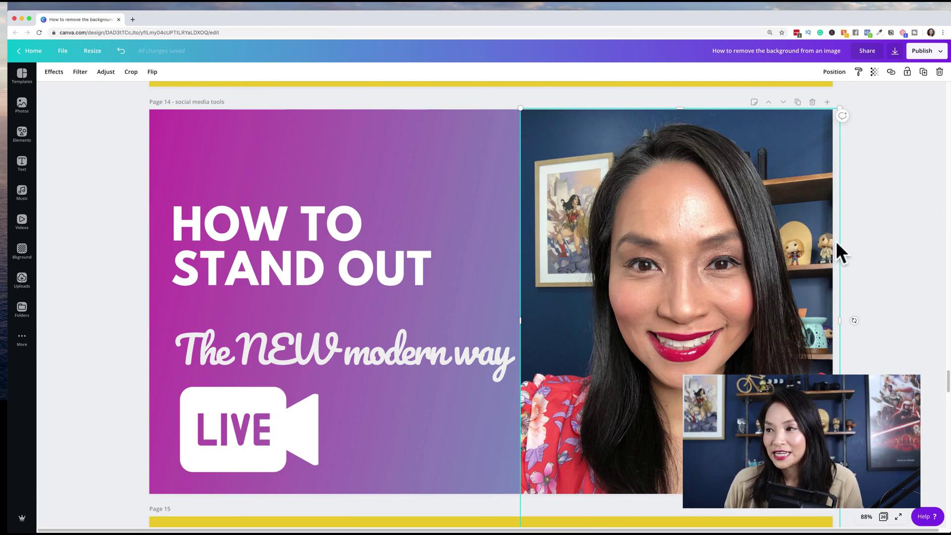
click(55, 72)
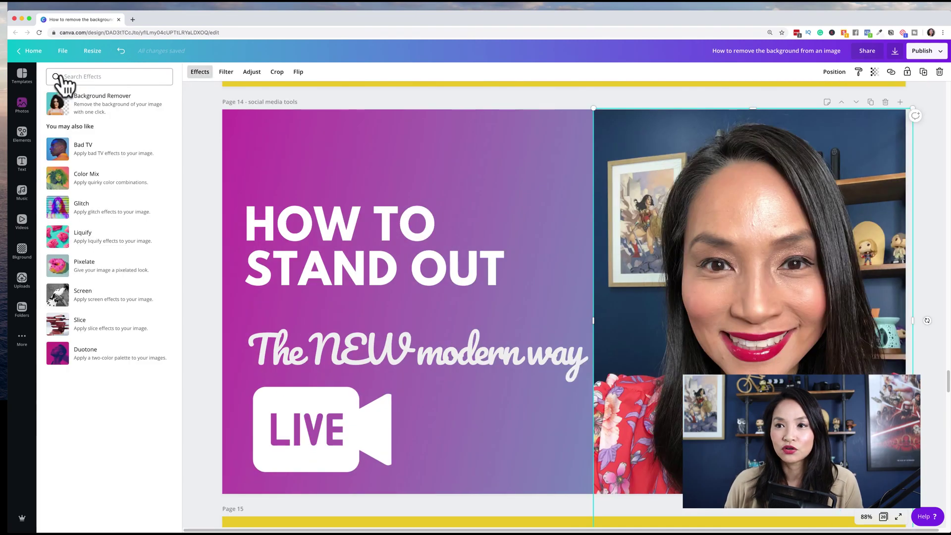
click(132, 119)
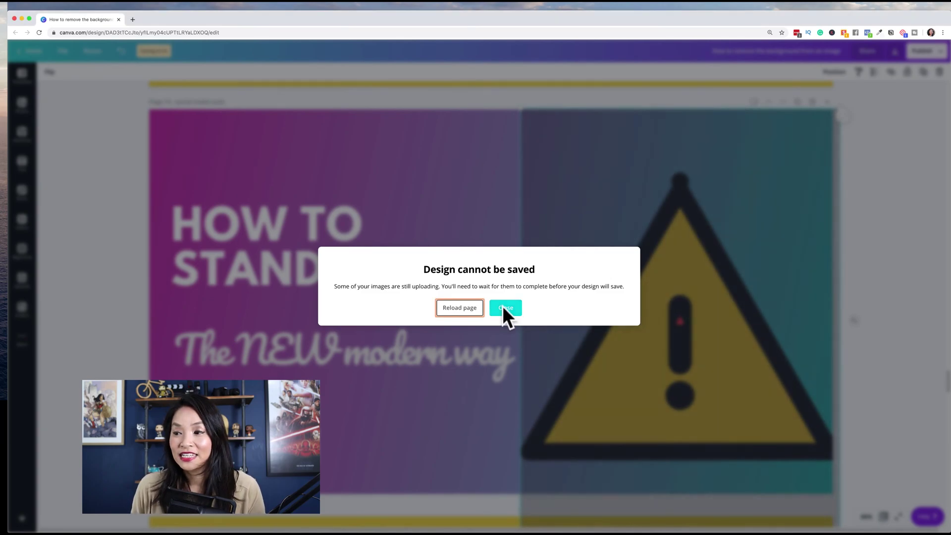
click(504, 308)
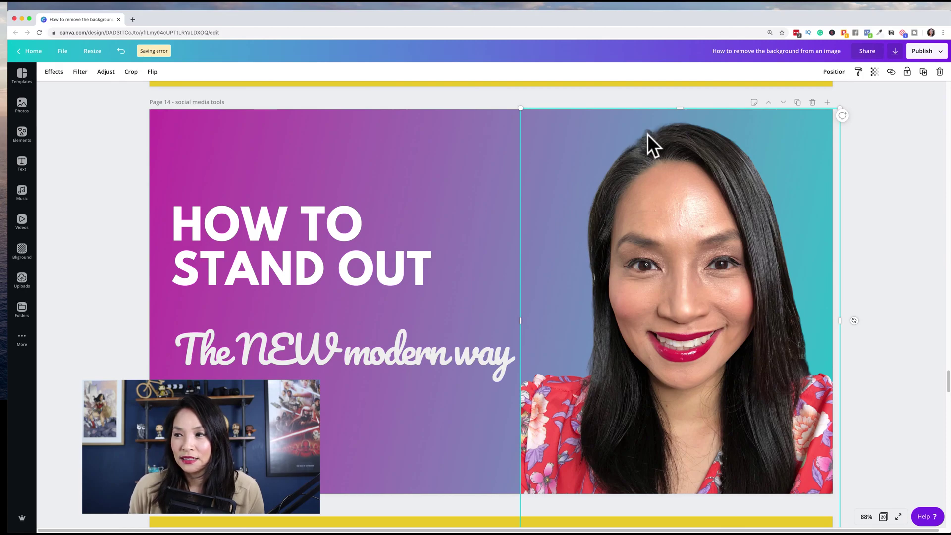
Step: Deselect the portrait and scroll down to page 15 with the two phone portraits
scroll(587, 301, up, 9)
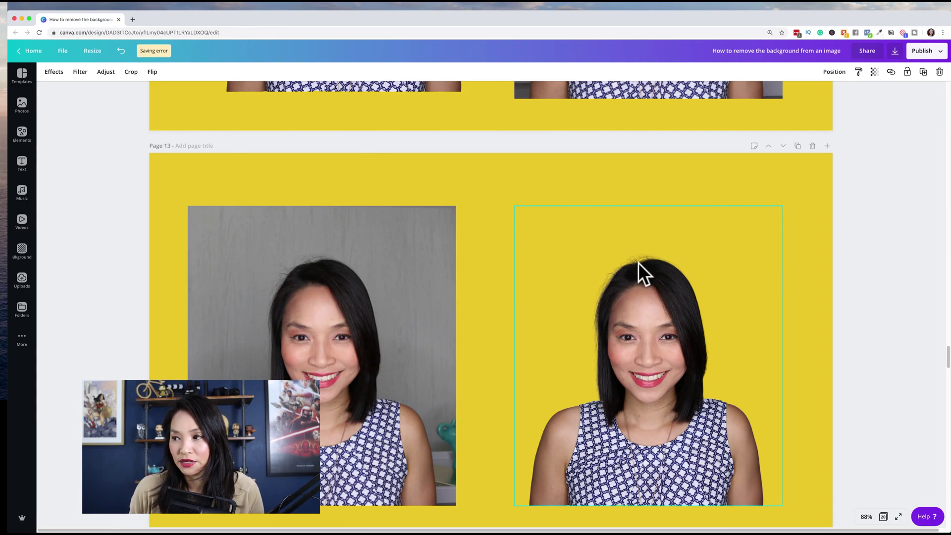
scroll(640, 260, down, 9)
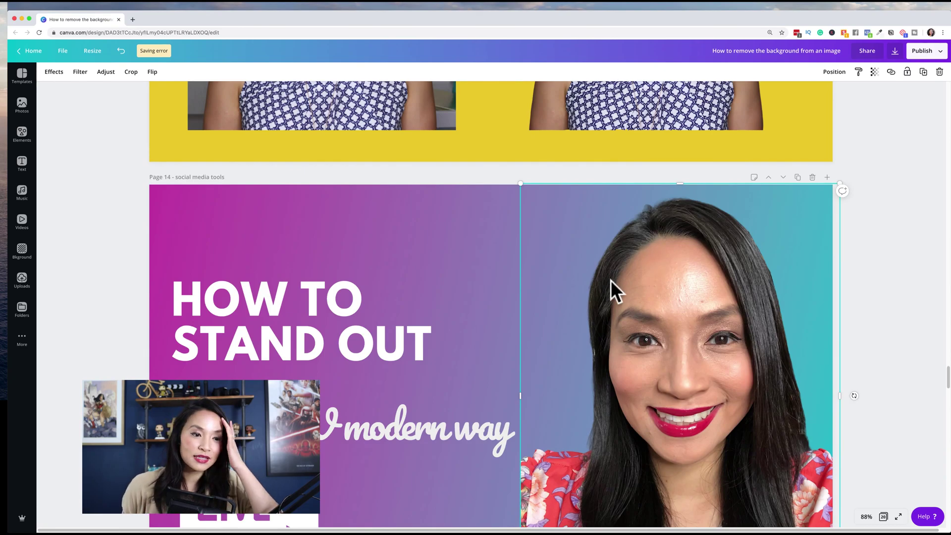
scroll(612, 279, up, 6)
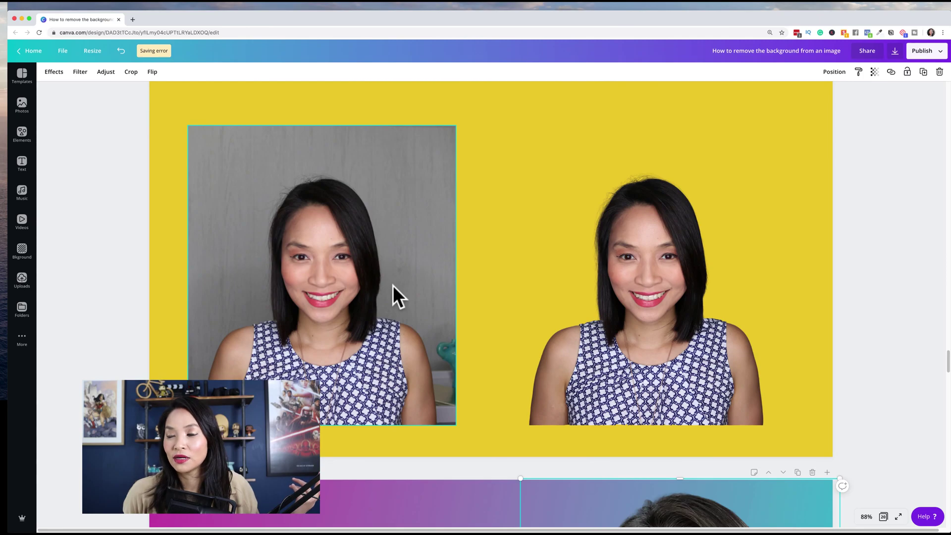
scroll(393, 285, down, 6)
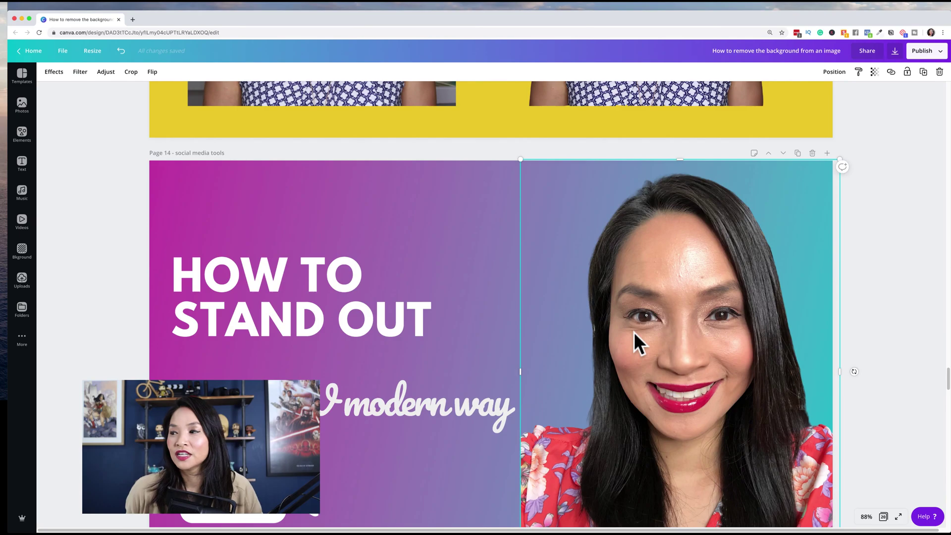
click(874, 316)
scroll(874, 316, down, 10)
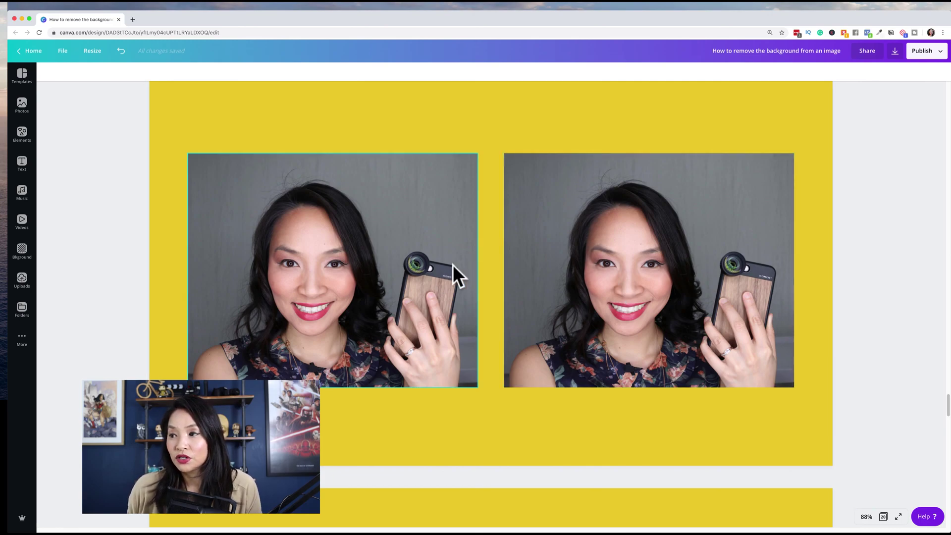
Step: Remove the right phone portrait's grey background, undoing and redoing it to compare
click(573, 262)
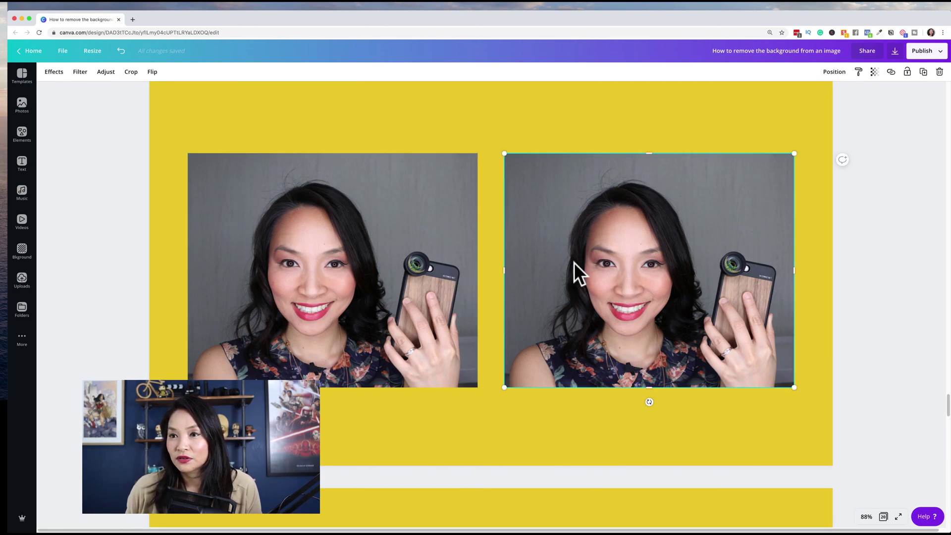
click(51, 72)
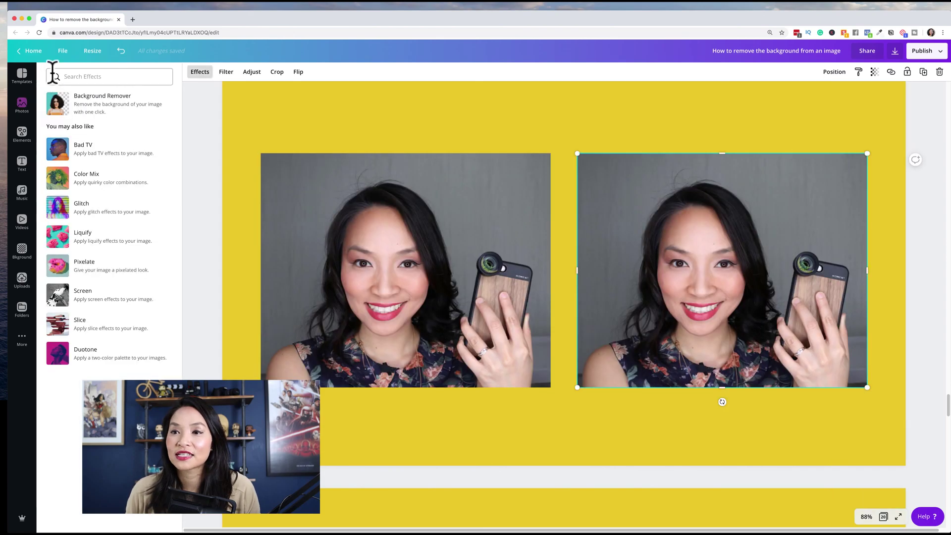
click(109, 109)
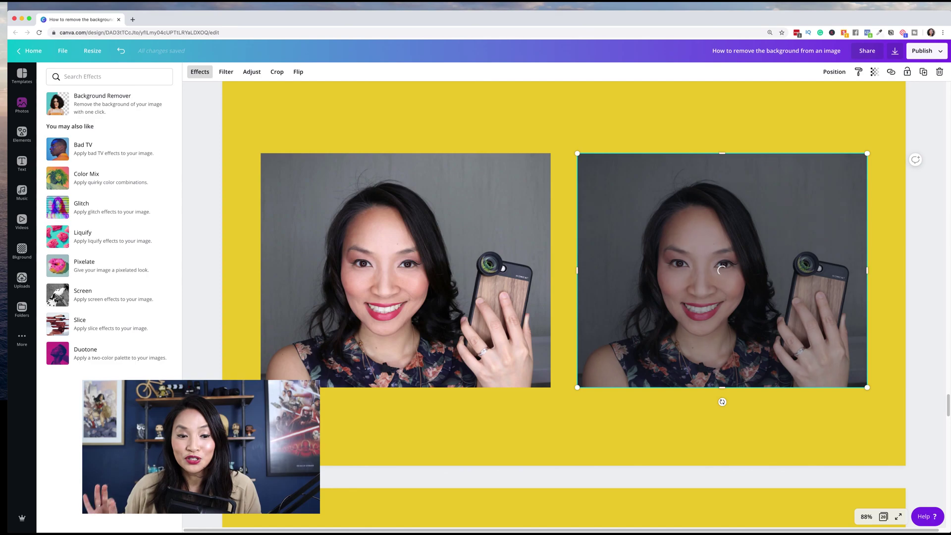
key(super+z)
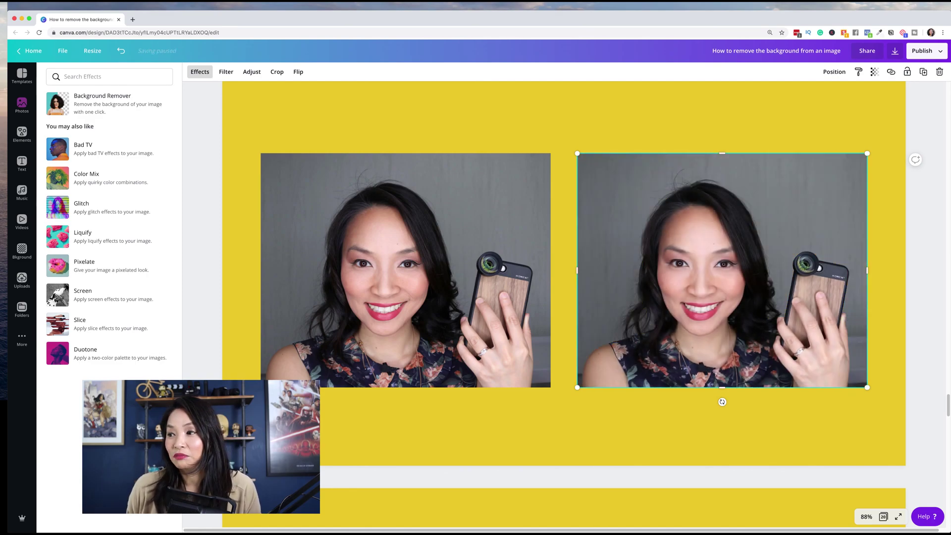
key(super+shift+z)
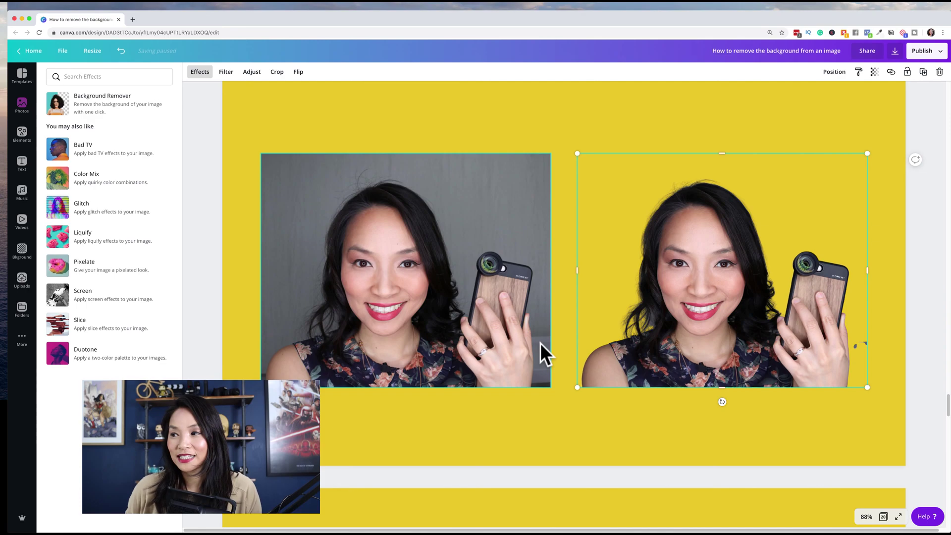
Step: On page 16, remove the white background from the left phone-and-microphone photo
scroll(529, 428, down, 4)
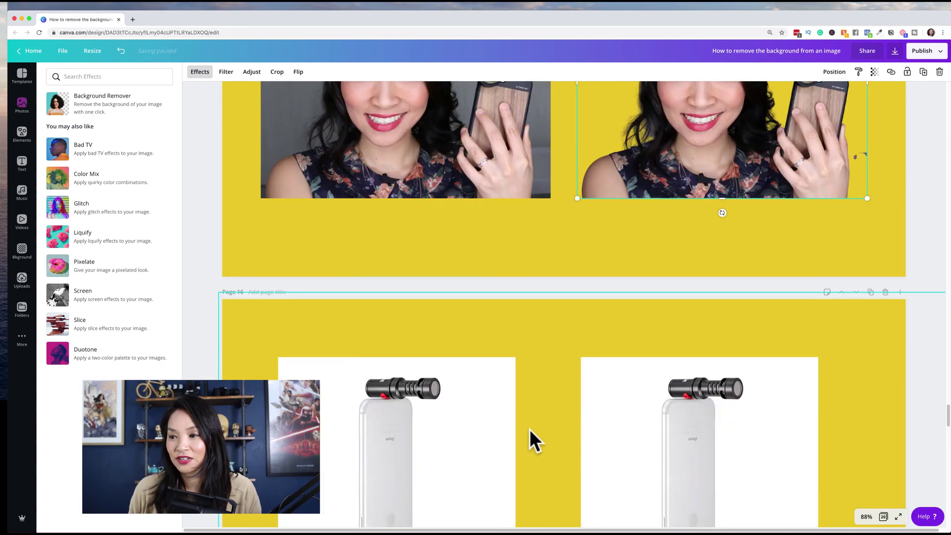
scroll(530, 429, down, 4)
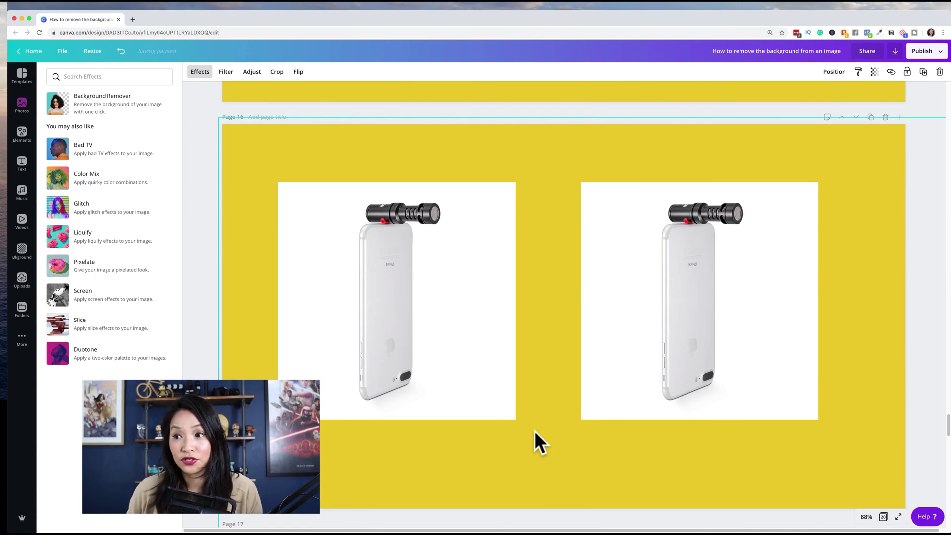
click(476, 276)
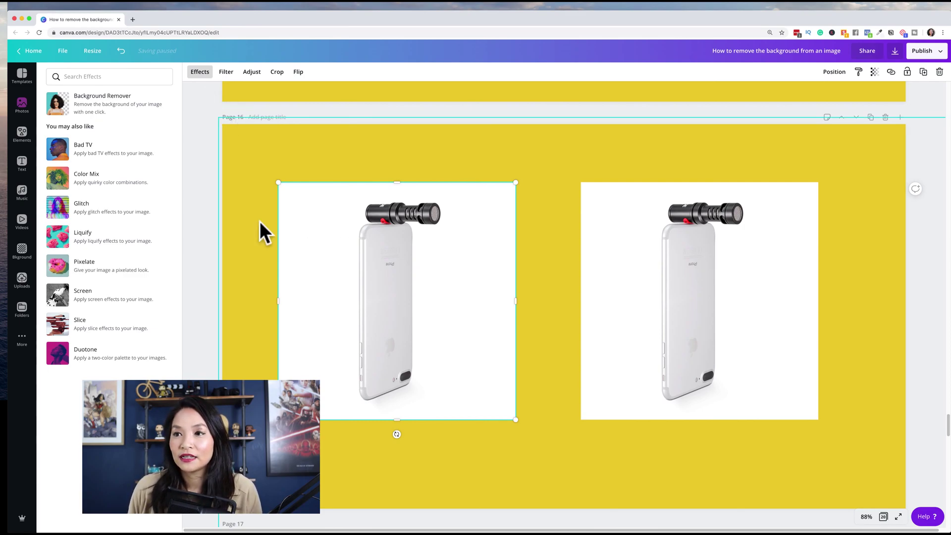
click(117, 106)
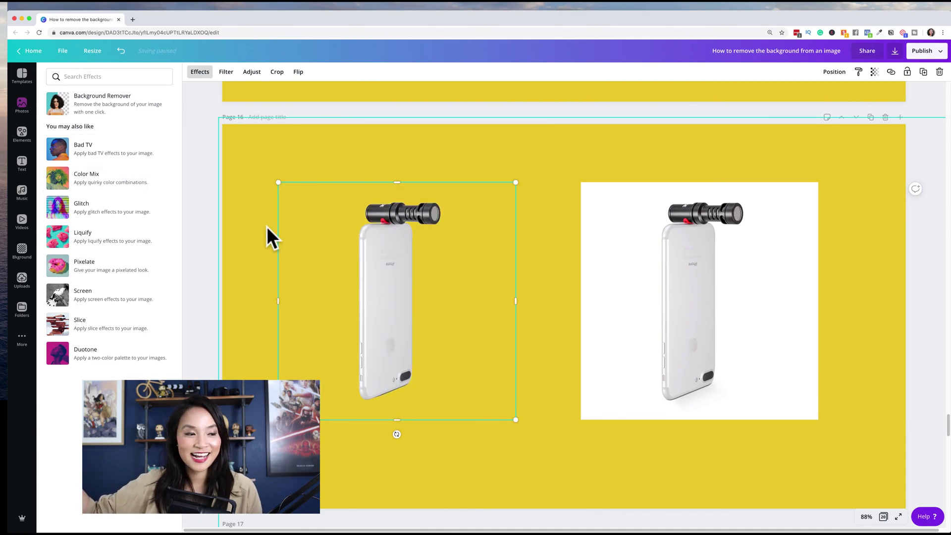
Step: Trim the microphone cutout's frame inward from the right, left, top and bottom
drag(515, 301, 448, 302)
drag(278, 296, 323, 296)
drag(386, 182, 388, 198)
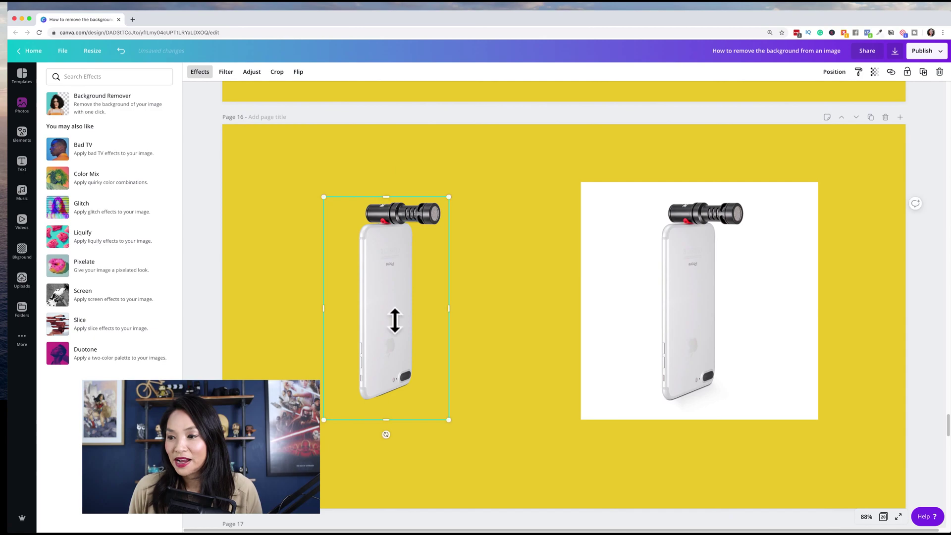
drag(387, 422, 391, 392)
click(467, 389)
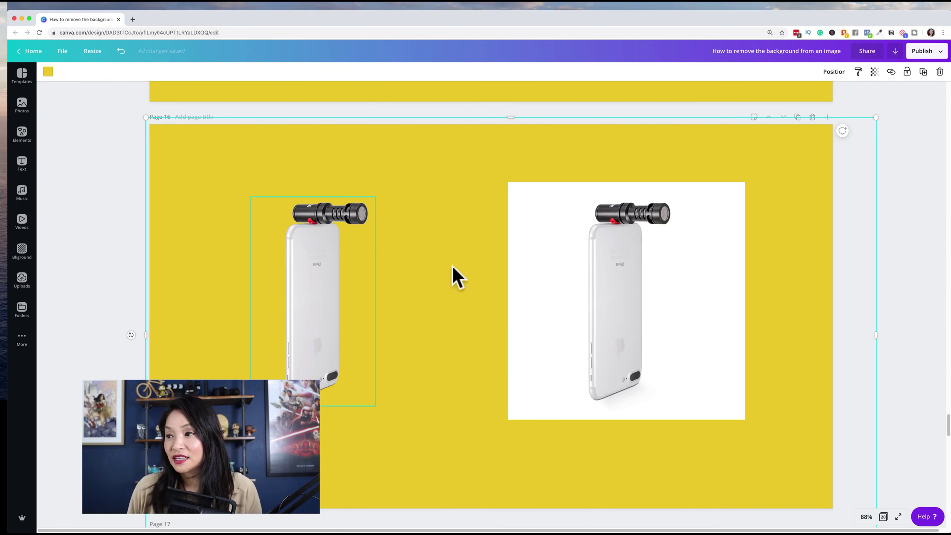
Step: On page 17, remove the left bouquet photo's white background, toggling it to compare
scroll(385, 391, down, 3)
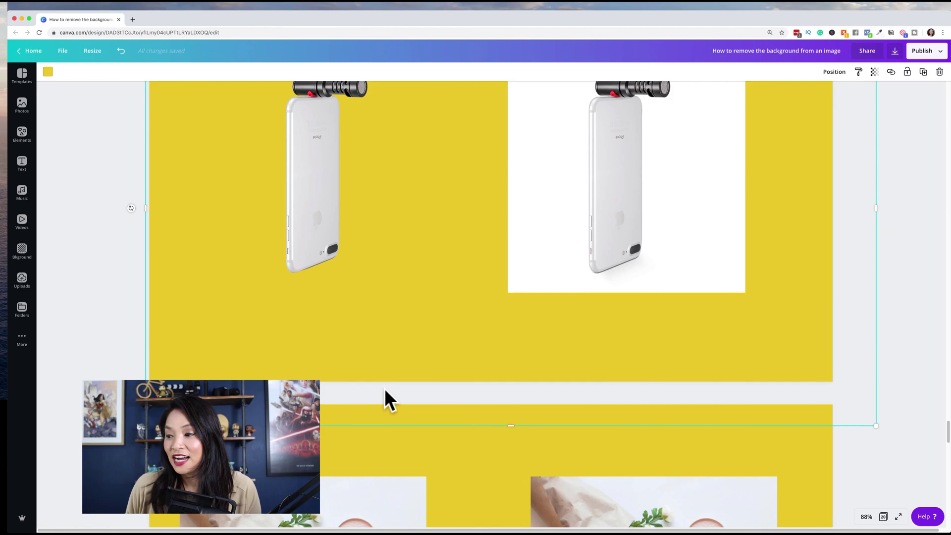
scroll(385, 391, down, 6)
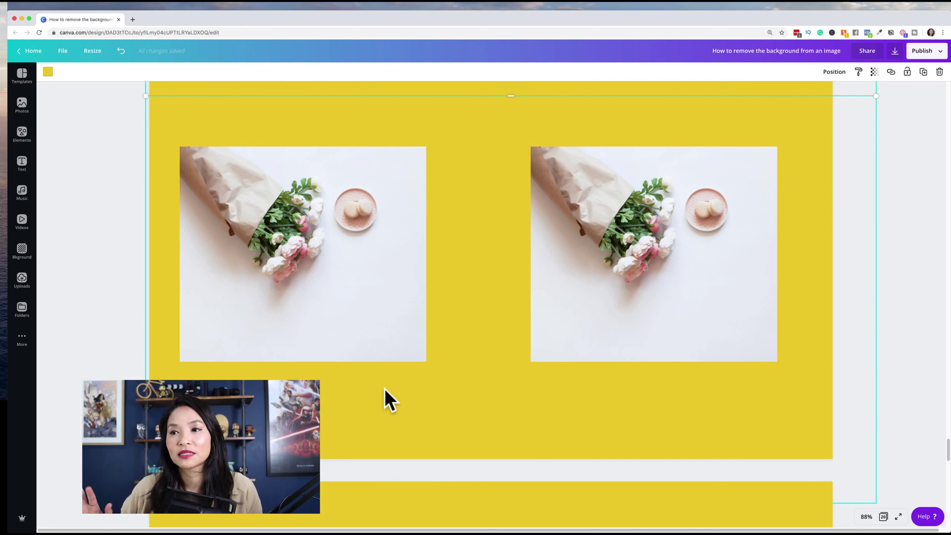
click(379, 248)
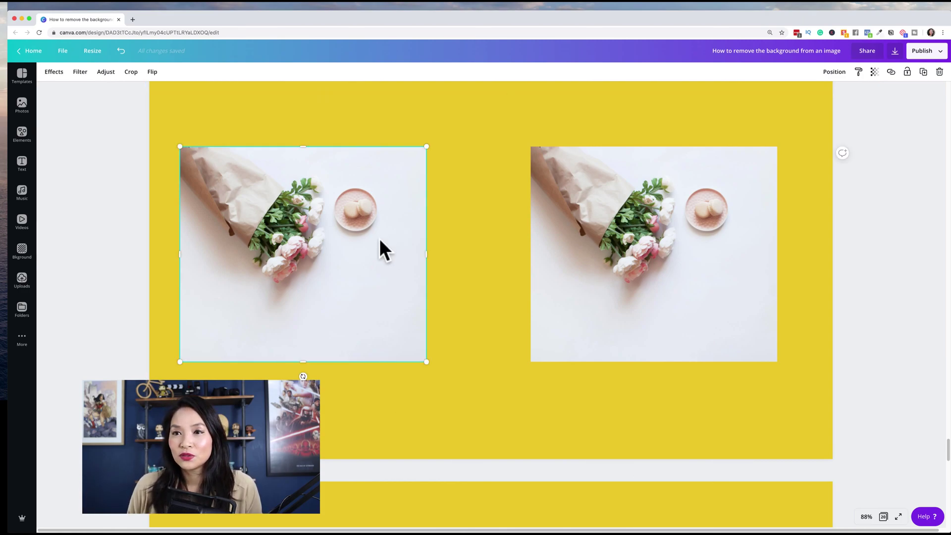
click(55, 72)
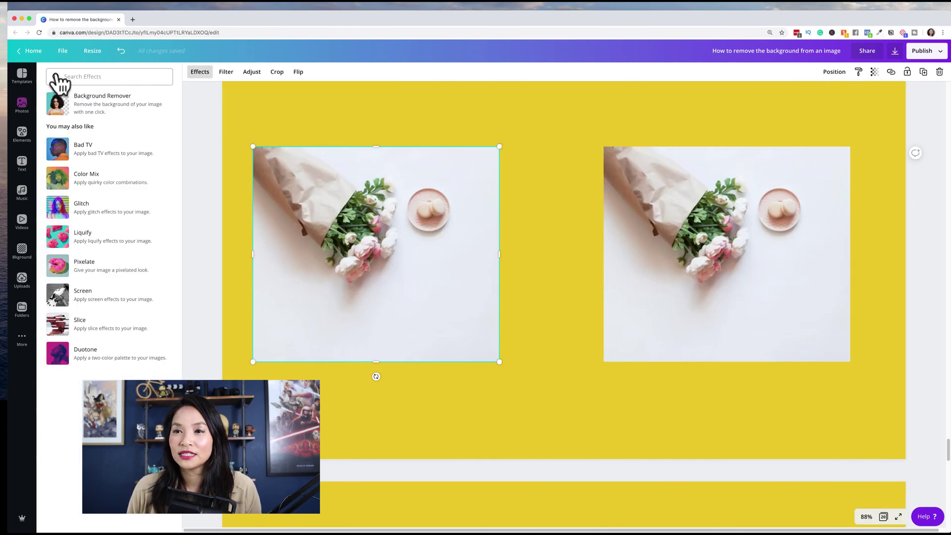
click(92, 106)
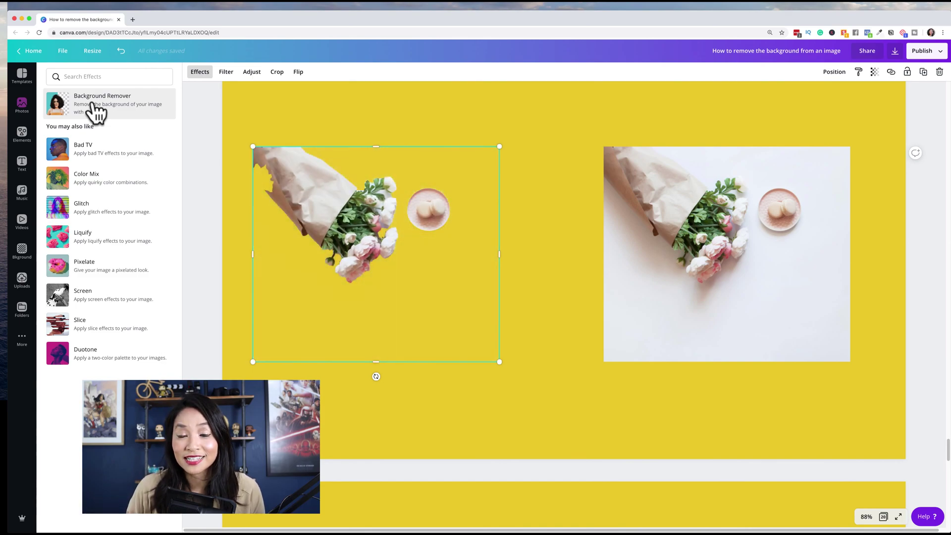
click(94, 107)
click(94, 107)
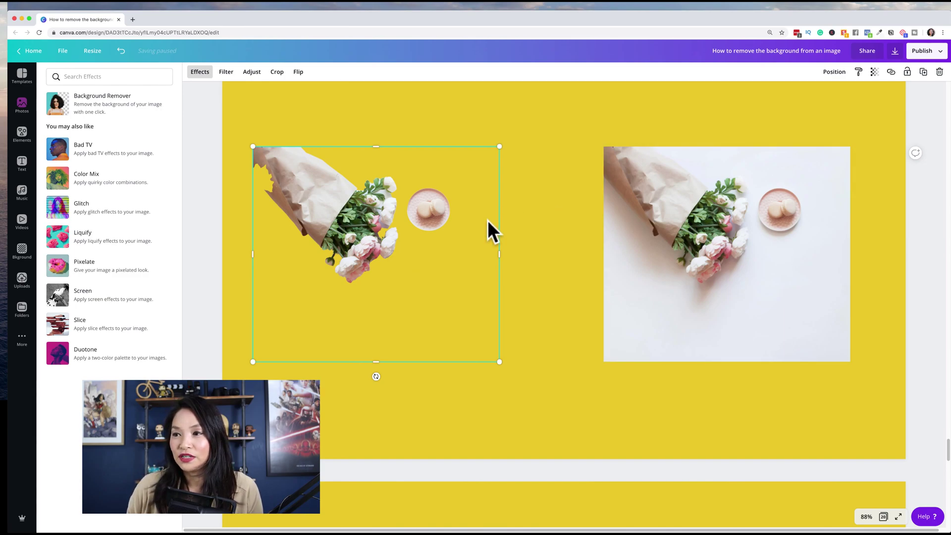
Step: Trim the bouquet cutout's bottom and right space, then enlarge it on the page
drag(376, 361, 376, 308)
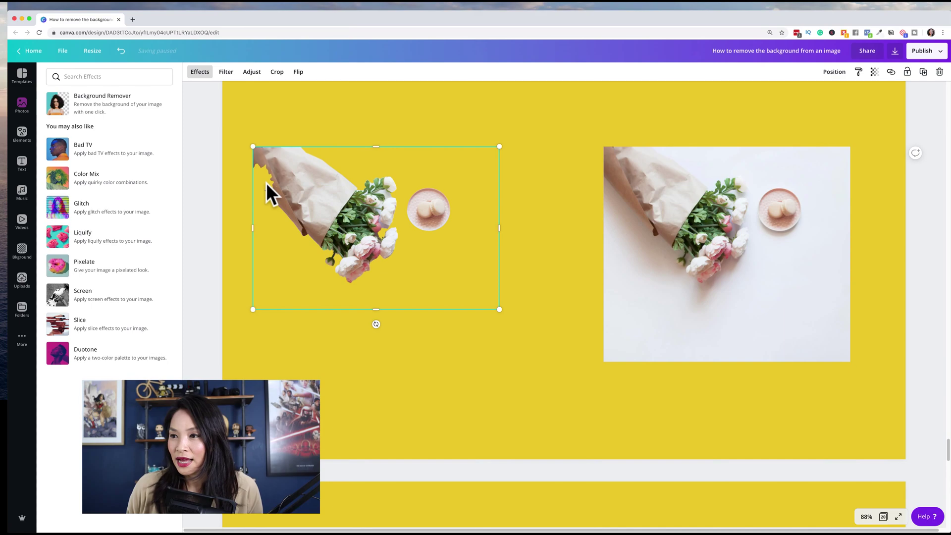
click(494, 225)
drag(494, 225, 460, 221)
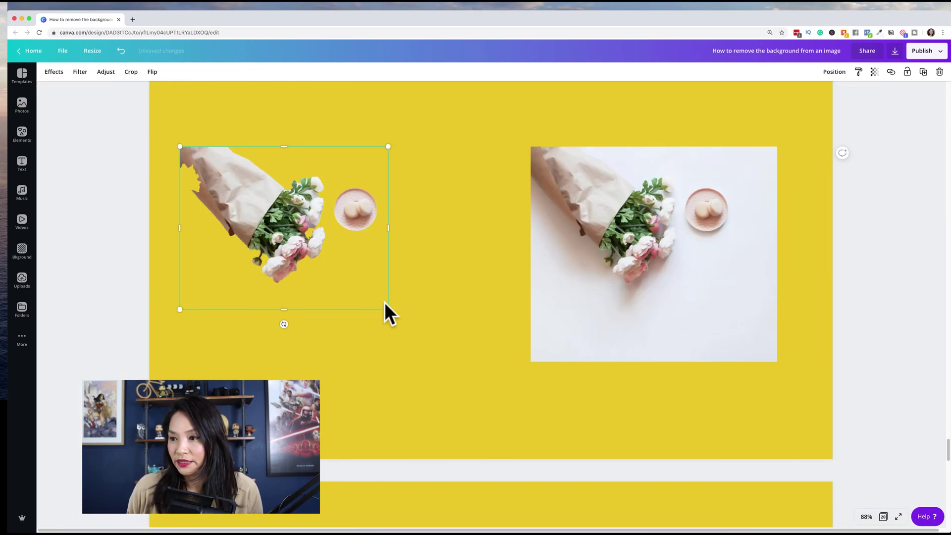
drag(388, 309, 511, 405)
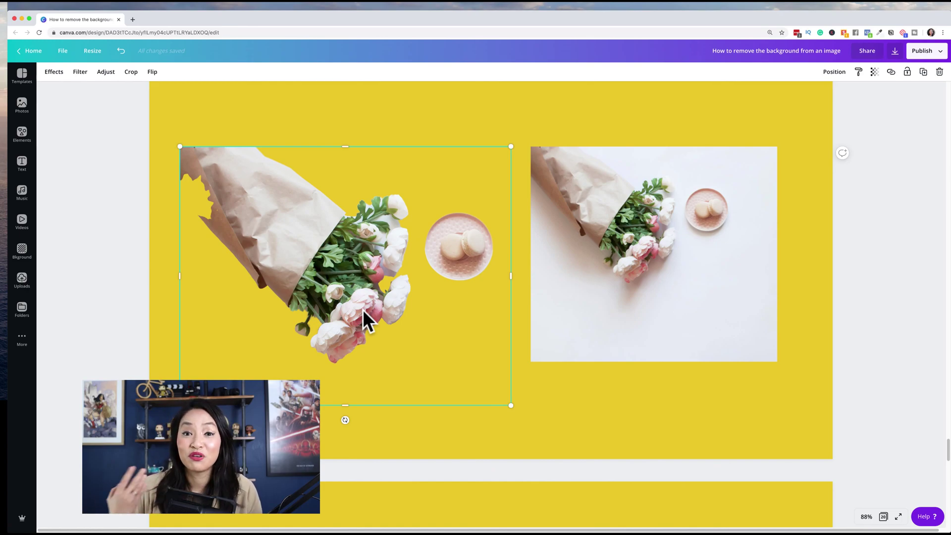
Step: On Page 18, remove the white background from the left hat portrait
scroll(617, 409, down, 5)
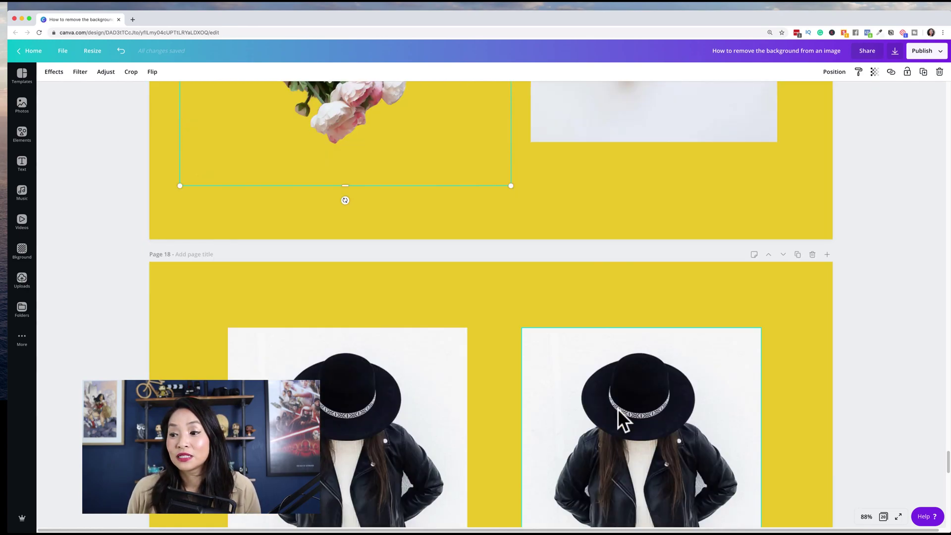
scroll(686, 423, down, 3)
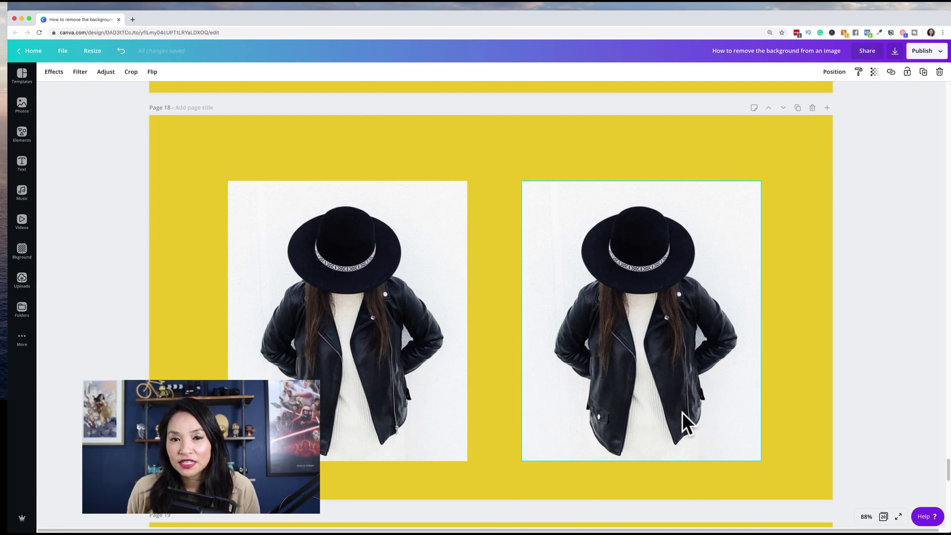
click(418, 311)
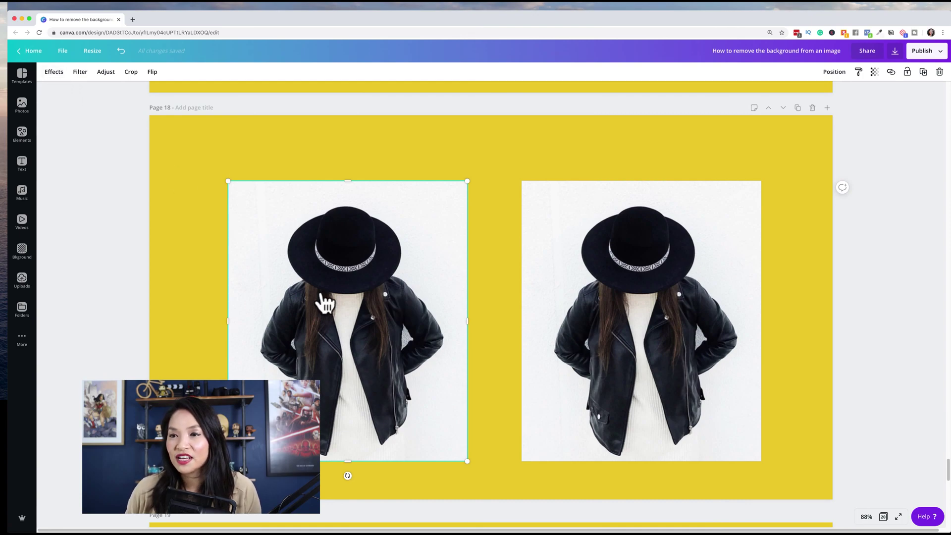
click(54, 71)
click(85, 112)
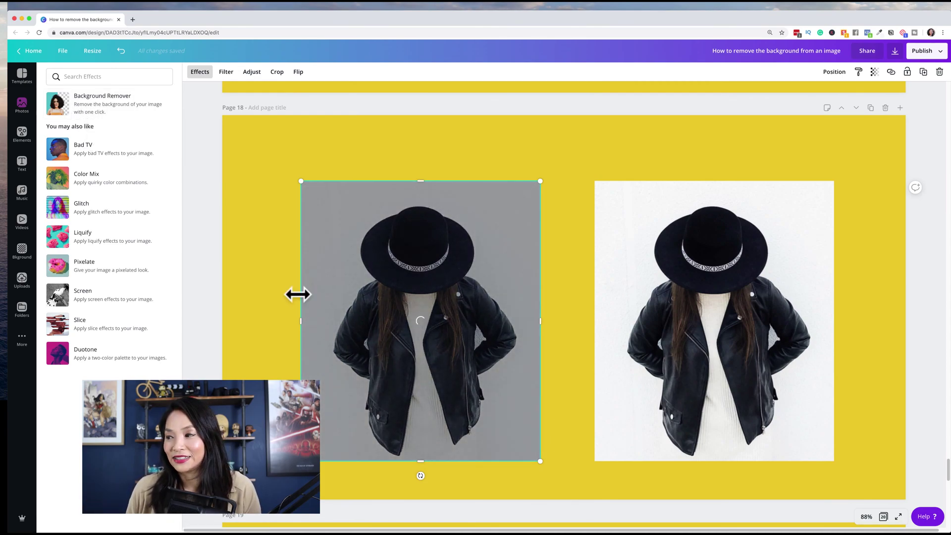
scroll(297, 294, down, 5)
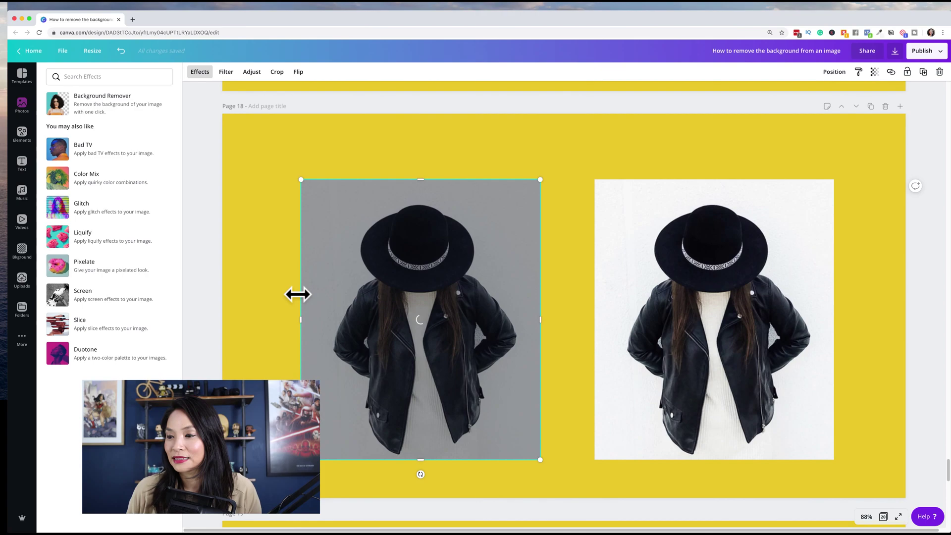
scroll(297, 294, up, 3)
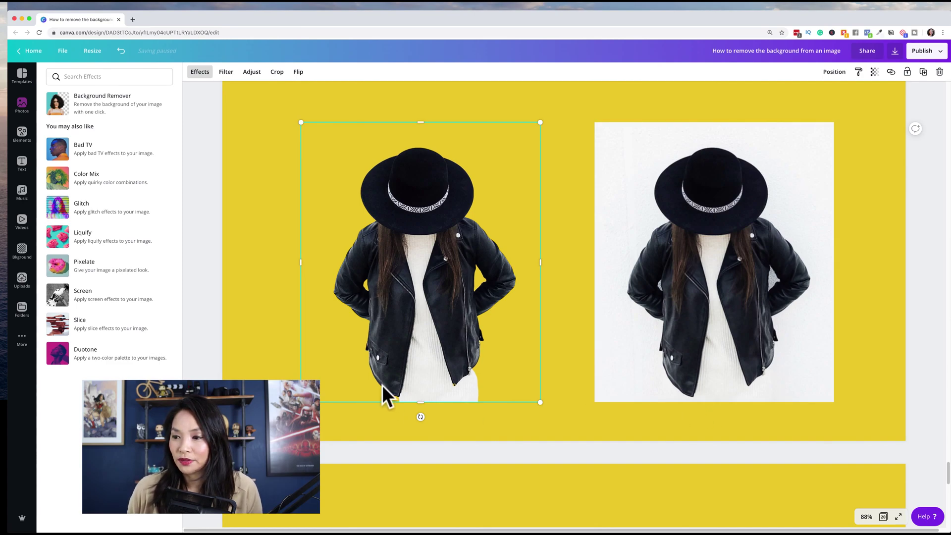
Step: Crop the empty space off the bottom of the hat portrait cut-out
drag(421, 401, 419, 357)
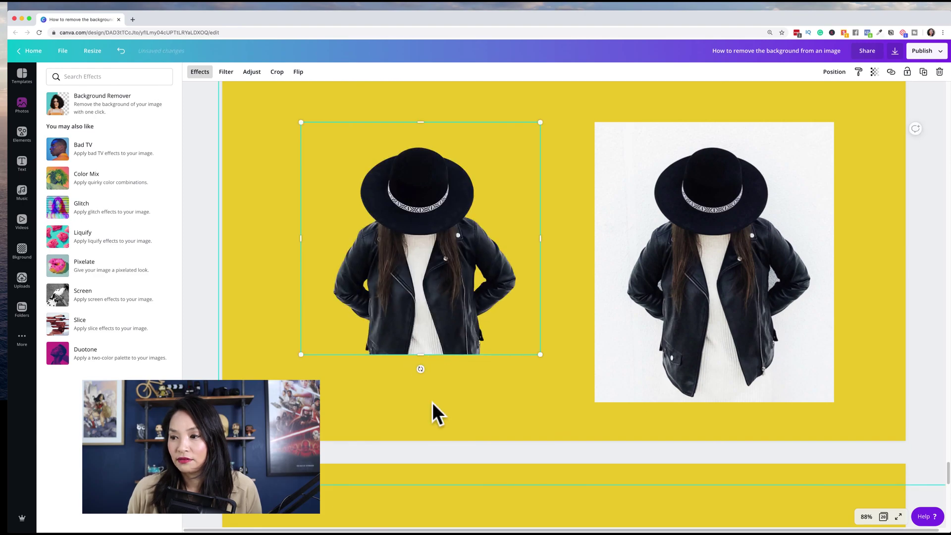
click(432, 402)
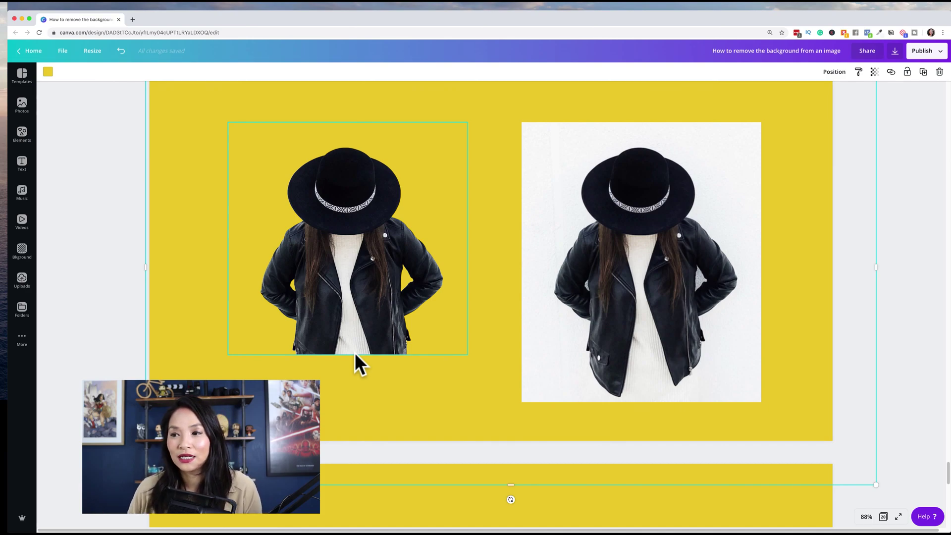
scroll(355, 352, up, 8)
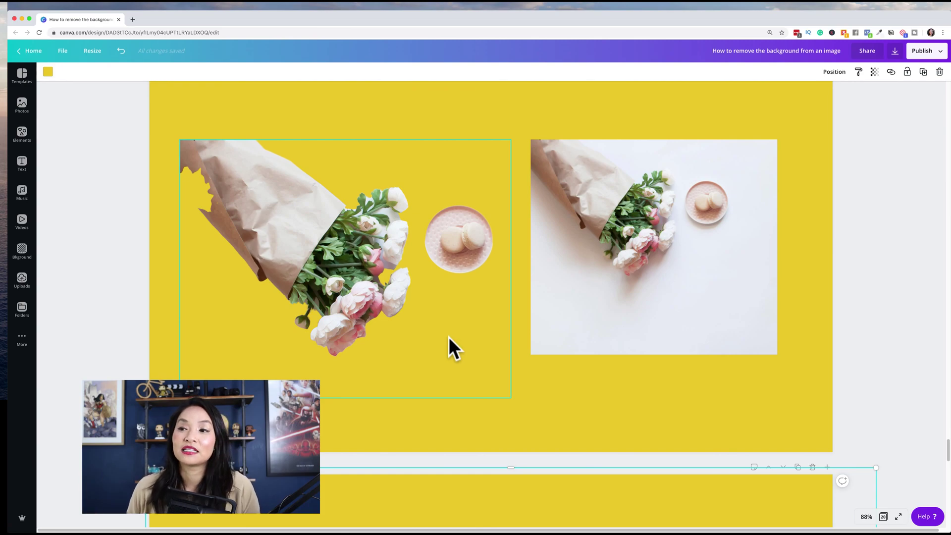
Step: On Page 19, remove the white background from the left hello balloon photo
scroll(441, 365, down, 15)
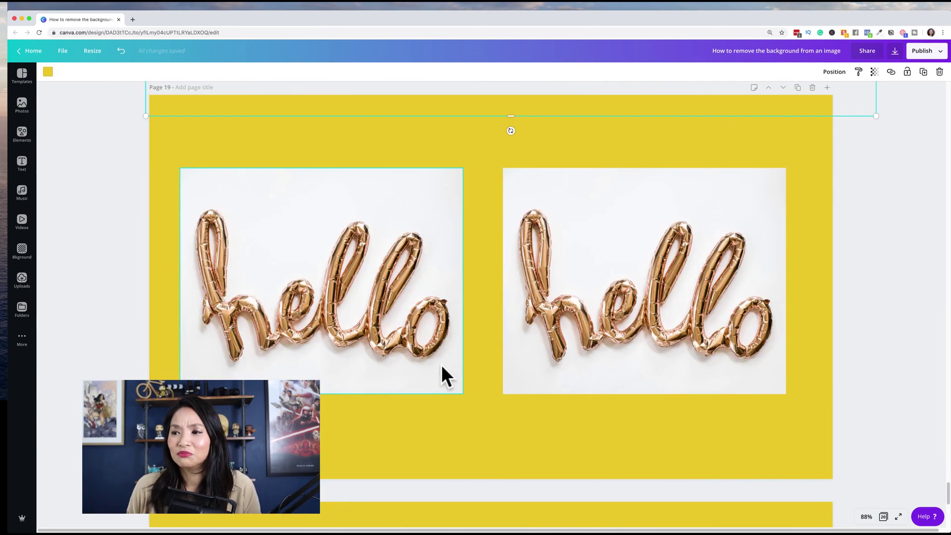
click(409, 358)
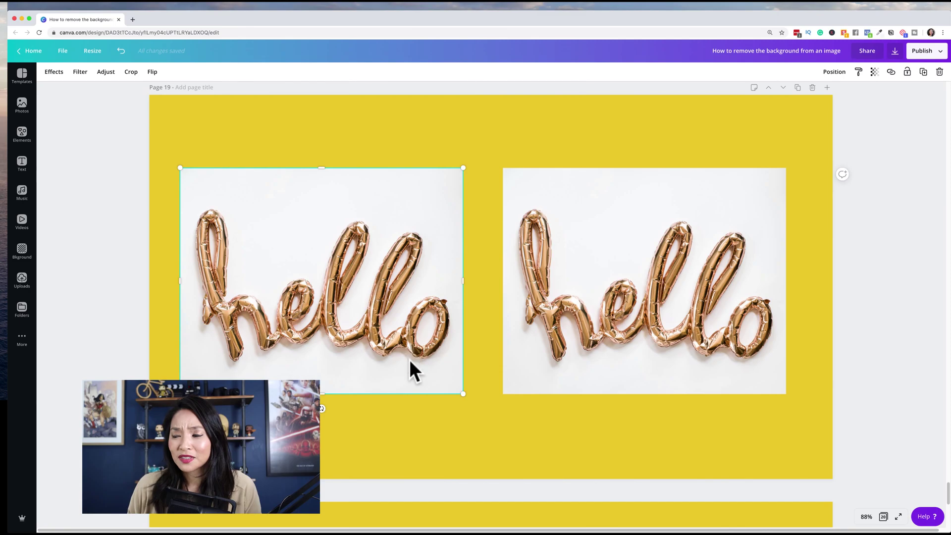
scroll(415, 359, down, 8)
scroll(416, 358, up, 10)
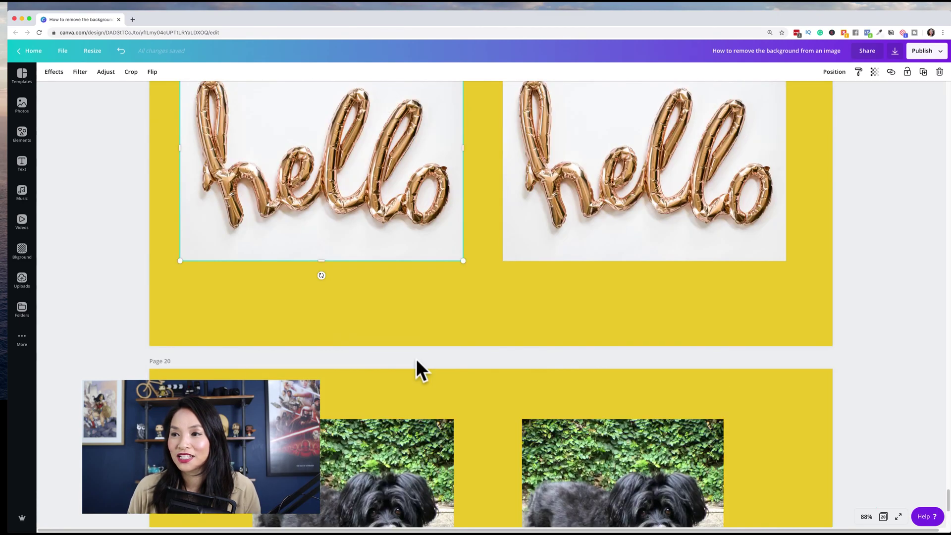
click(53, 74)
click(82, 99)
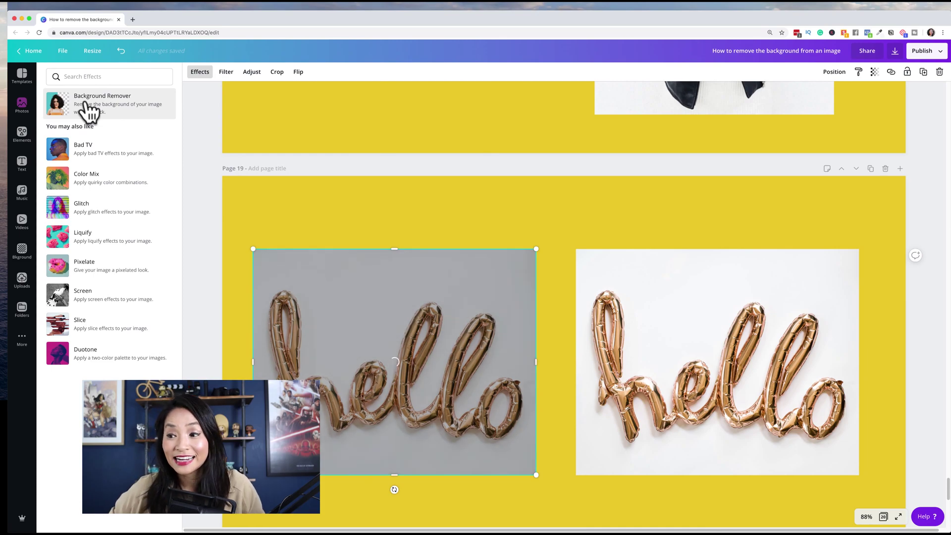
Step: Undo and redo the hello background removal to compare, then scroll to Page 20
scroll(650, 330, down, 3)
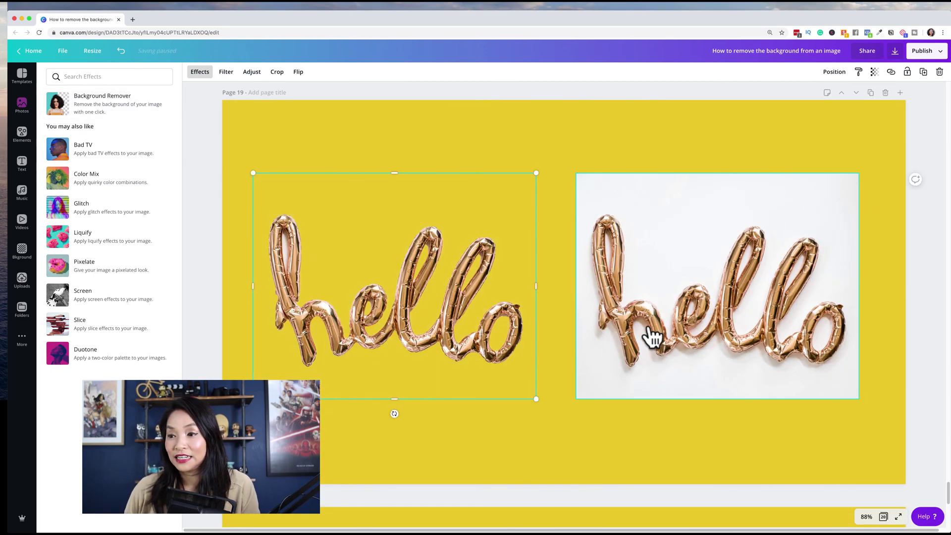
key(ctrl+z)
key(ctrl+shift+z)
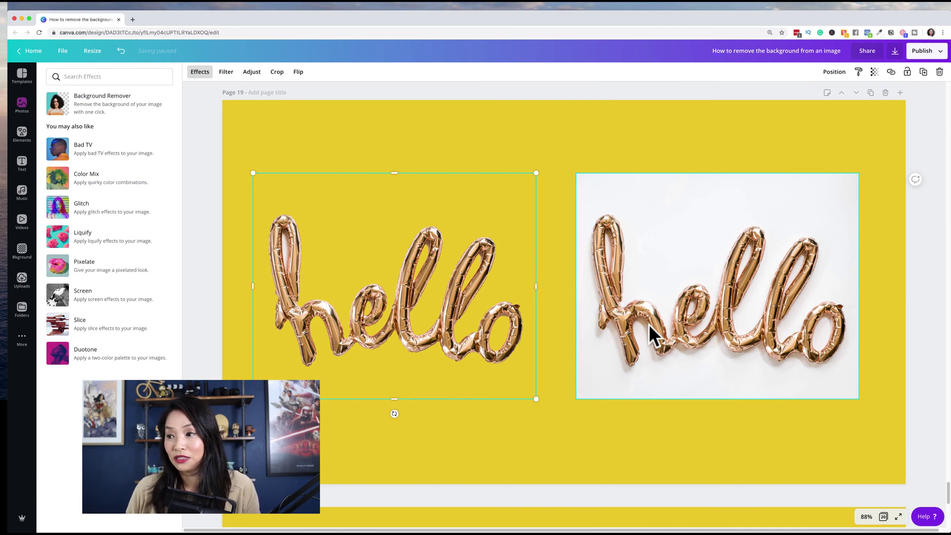
scroll(626, 381, down, 6)
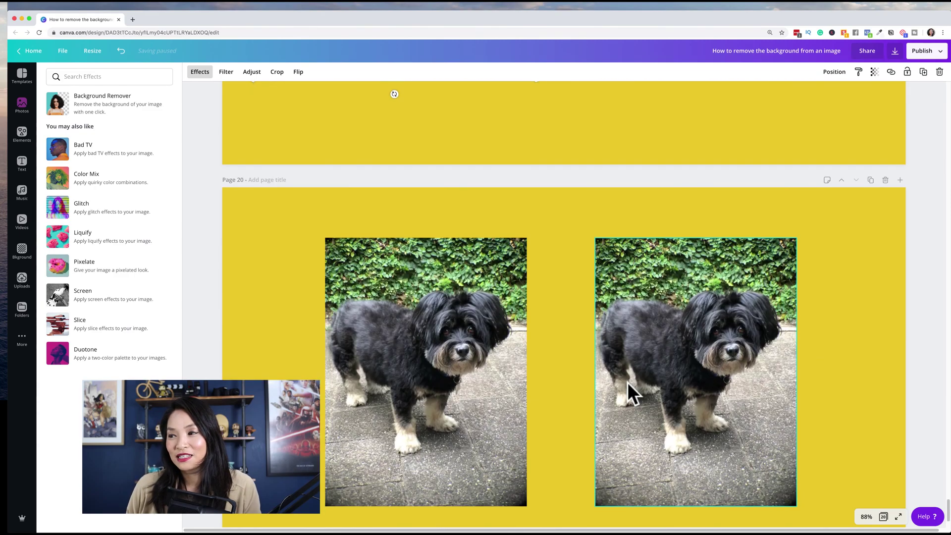
Step: Remove the left dog photo's background and trim empty space above, below and right
scroll(627, 382, down, 1)
click(481, 371)
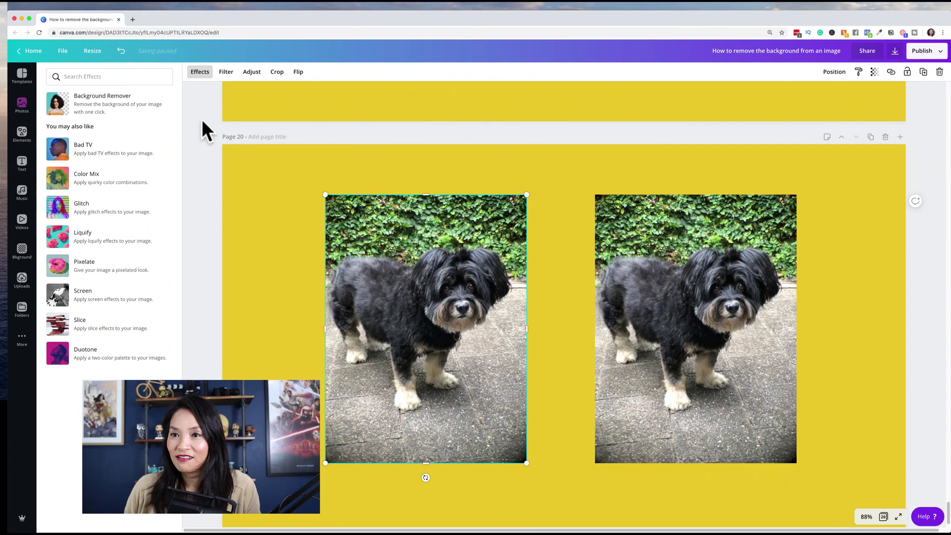
click(118, 116)
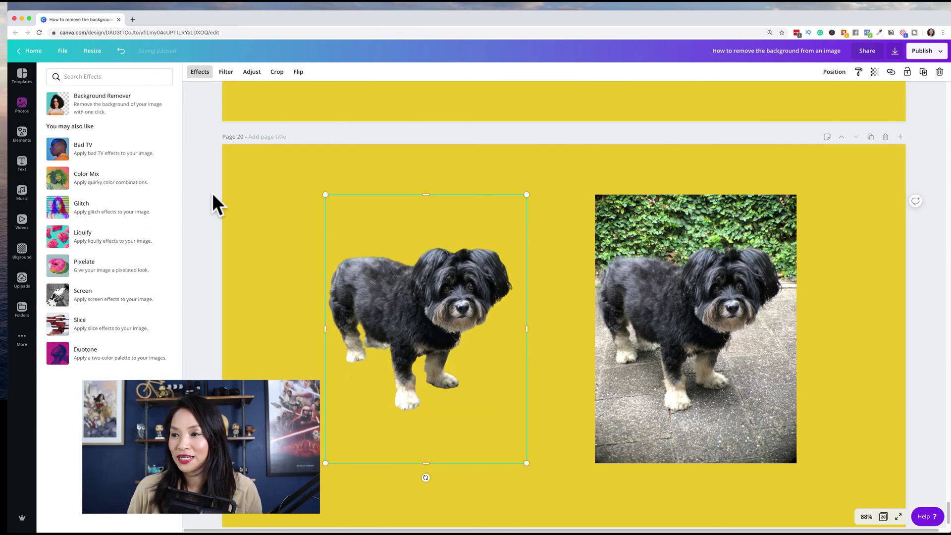
drag(426, 195, 431, 226)
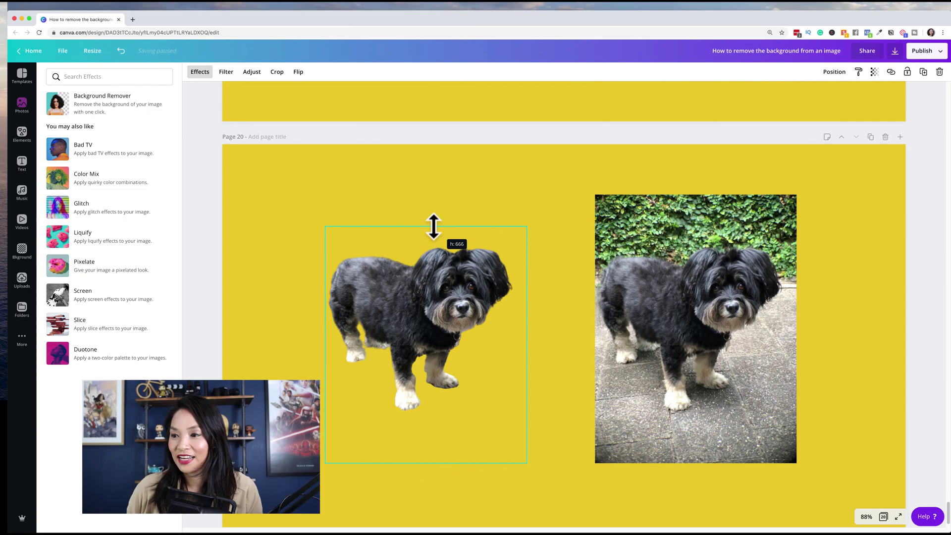
drag(434, 466, 424, 421)
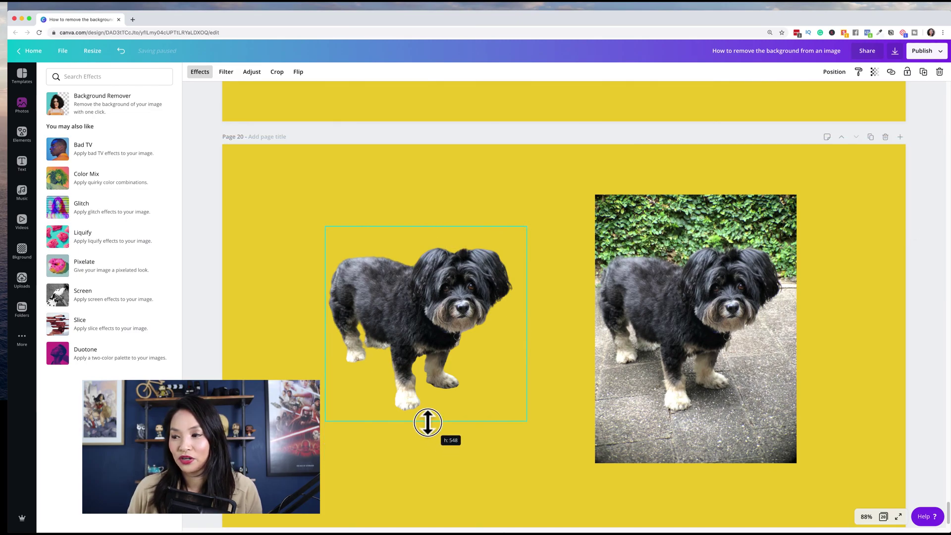
drag(528, 323, 516, 325)
click(536, 392)
Step: Move the dog cut-out up-left and enlarge it by its corner handle
click(350, 323)
drag(350, 322, 333, 322)
drag(392, 390, 458, 454)
click(500, 471)
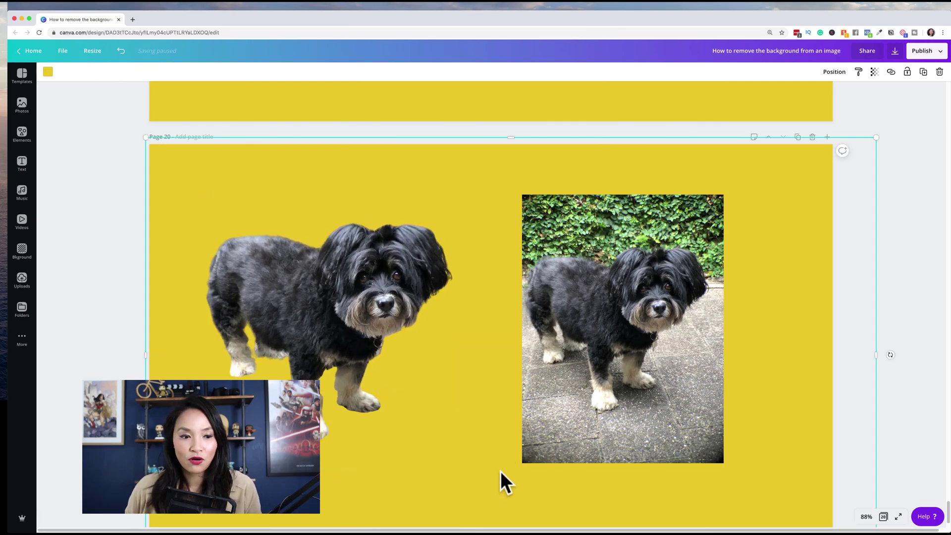